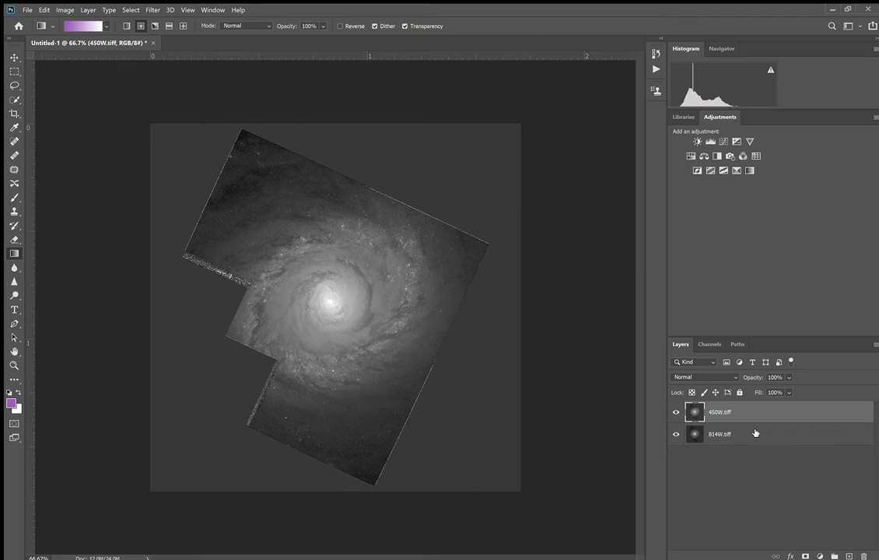
shift+click(754, 433)
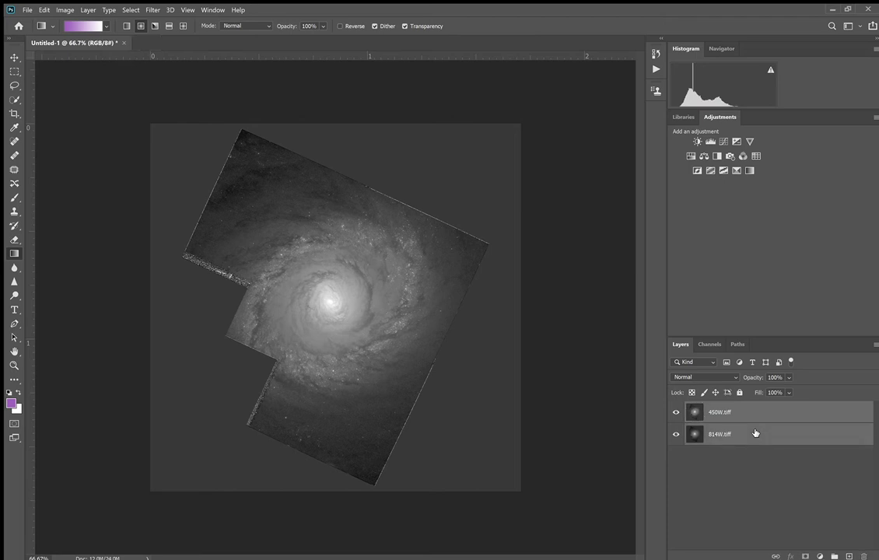
click(736, 499)
click(678, 434)
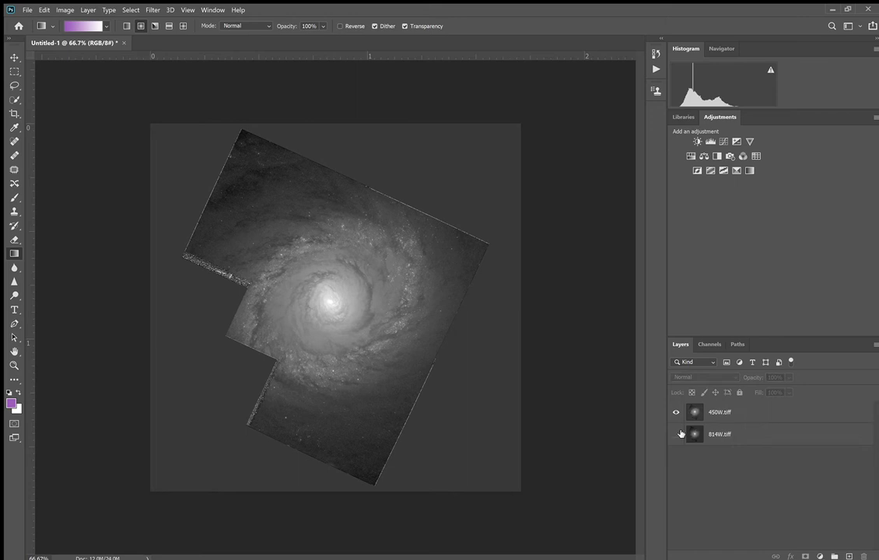
click(679, 434)
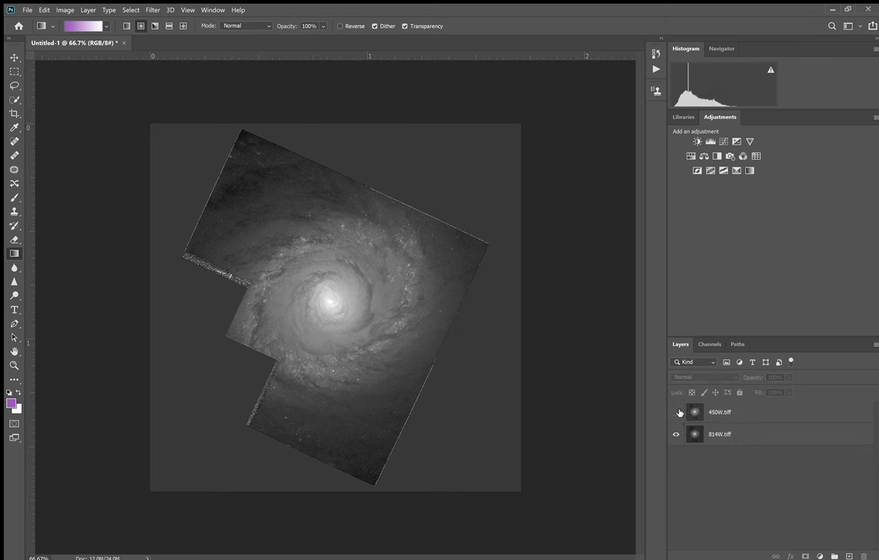
click(676, 412)
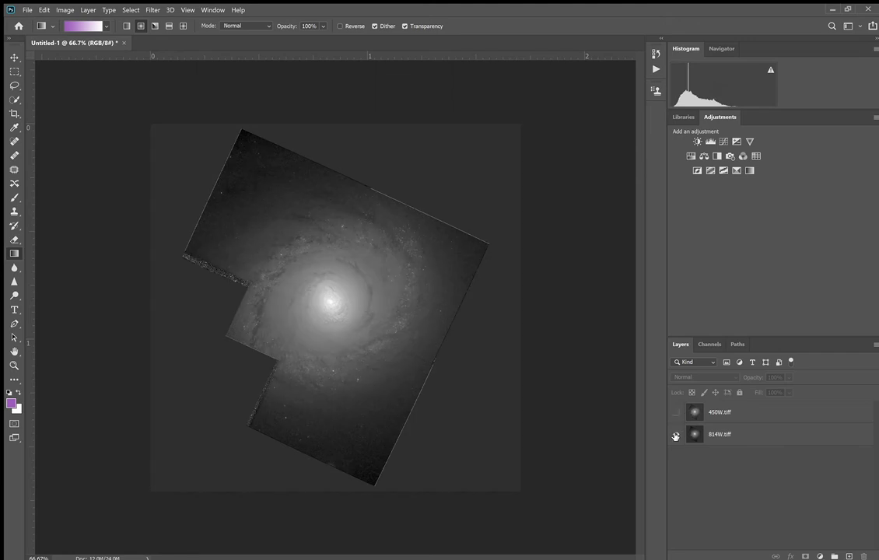
click(675, 436)
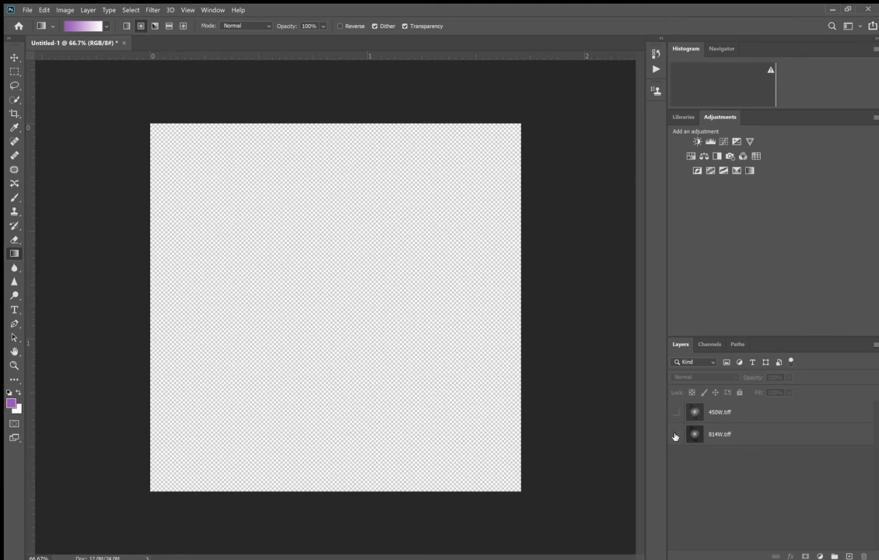
click(675, 435)
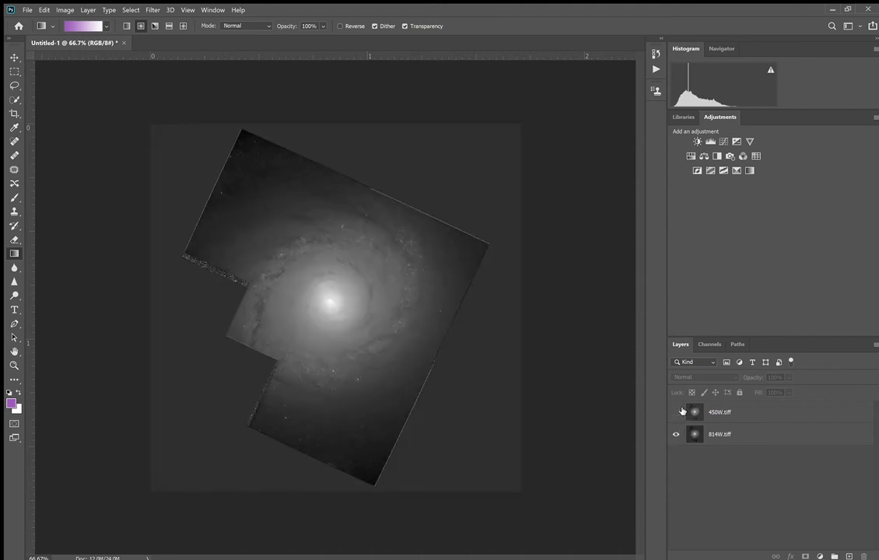
click(676, 412)
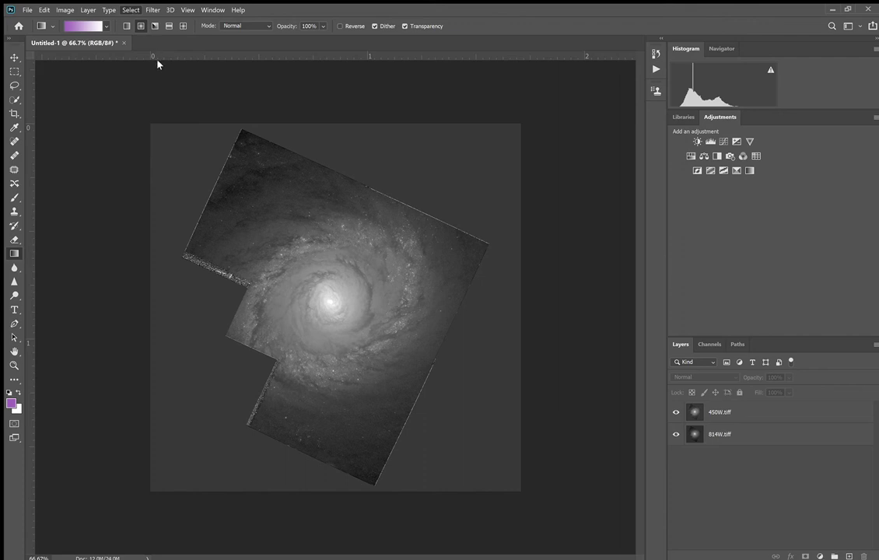
Step: Select both galaxy layers and switch their blend mode to Screen
key(ctrl+alt+a)
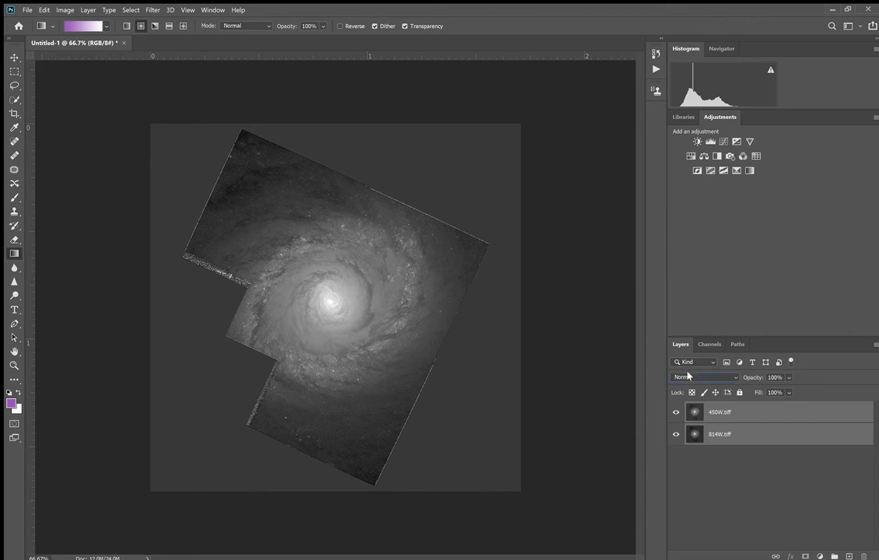
scroll(687, 376, down, 6)
scroll(684, 378, down, 2)
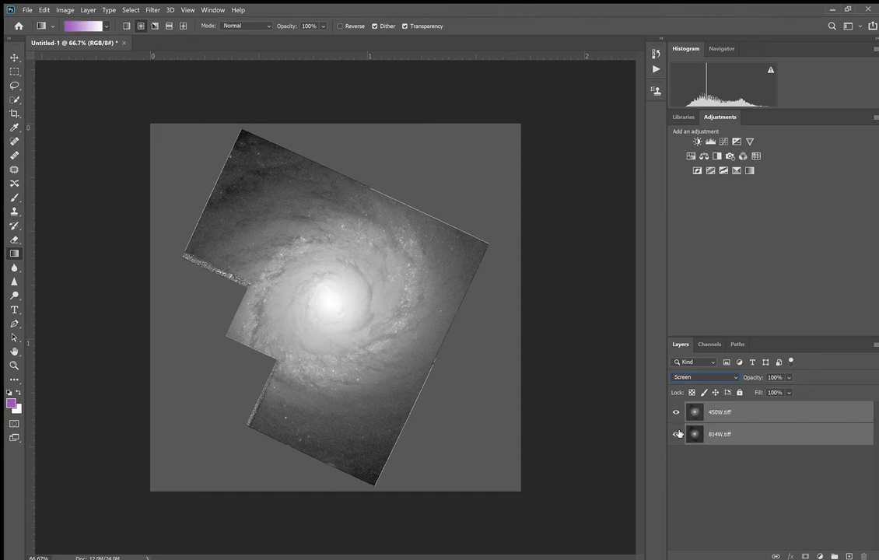
Step: Toggle 814W.tiff and 450W.tiff visibility to compare the Screen blend, leaving 814W.tiff hidden
click(676, 437)
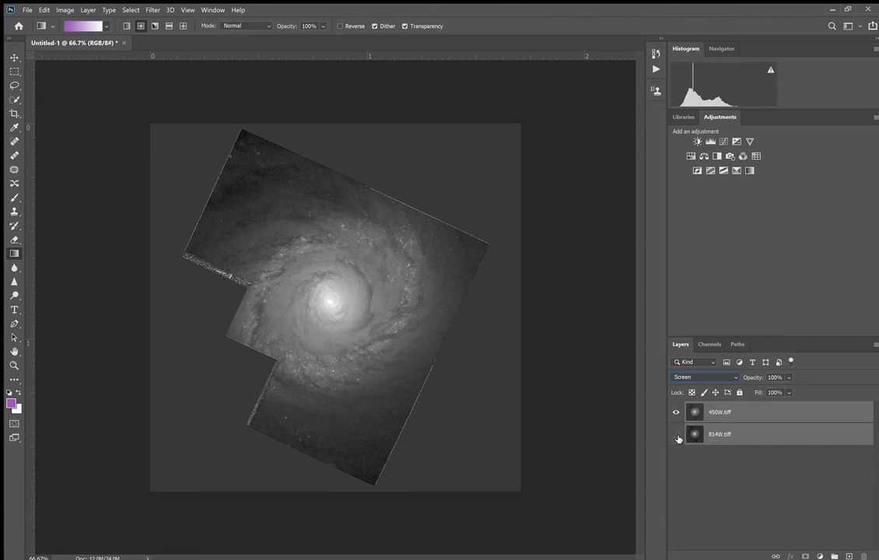
click(676, 435)
click(675, 416)
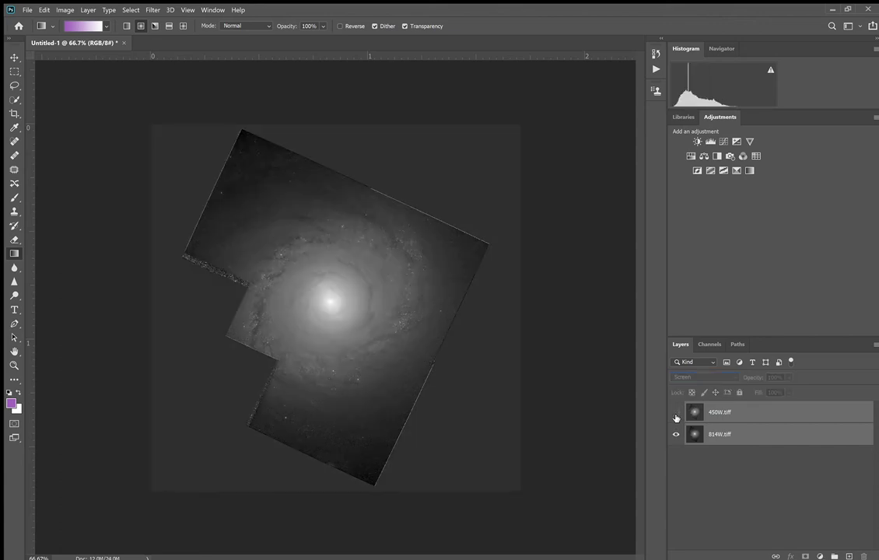
click(676, 416)
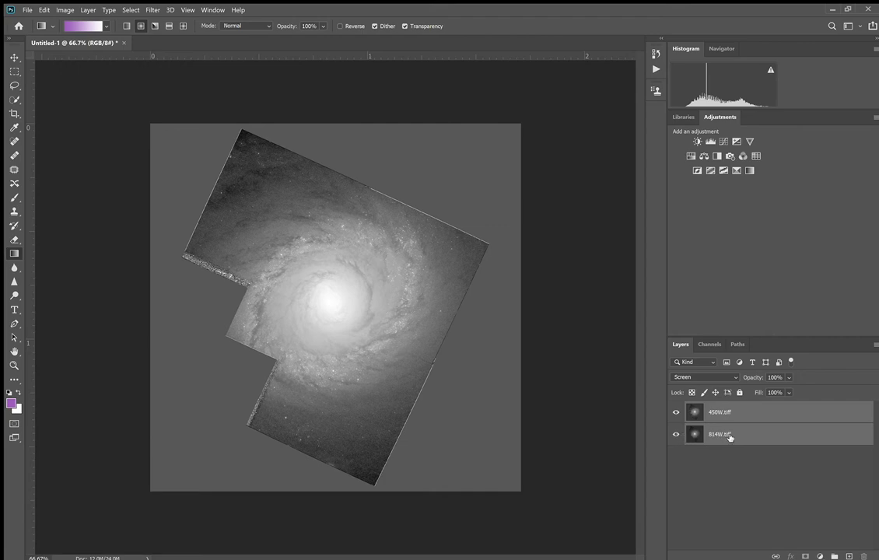
click(676, 436)
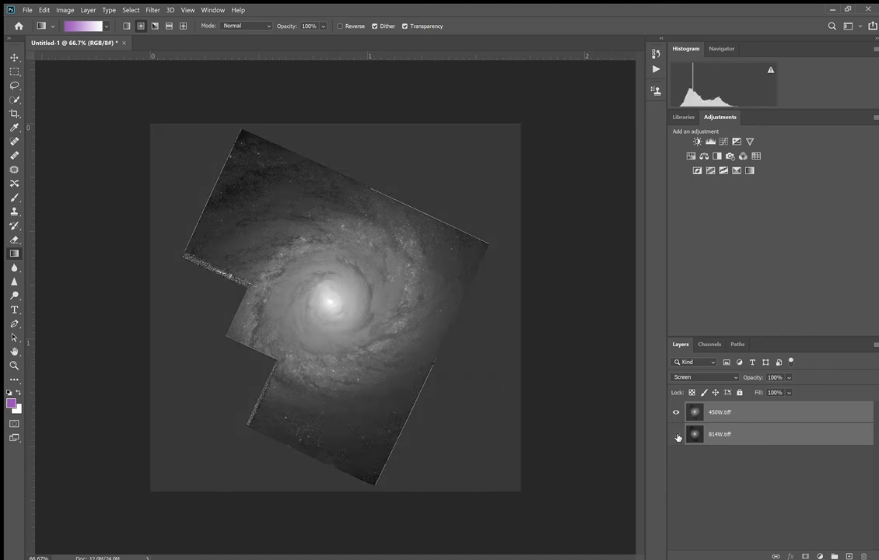
Step: Add a Hue/Saturation adjustment clipped to 450W.tiff that tints it blue
click(758, 416)
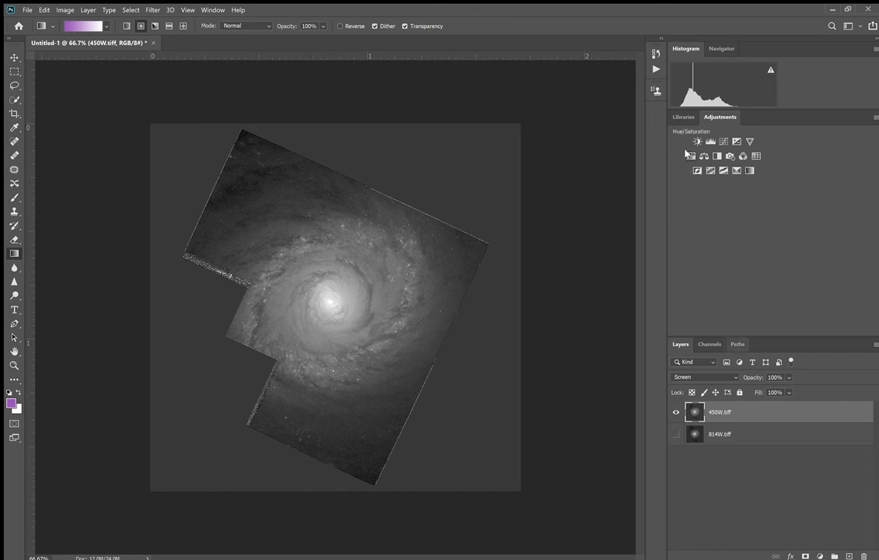
key(shift+alt+n)
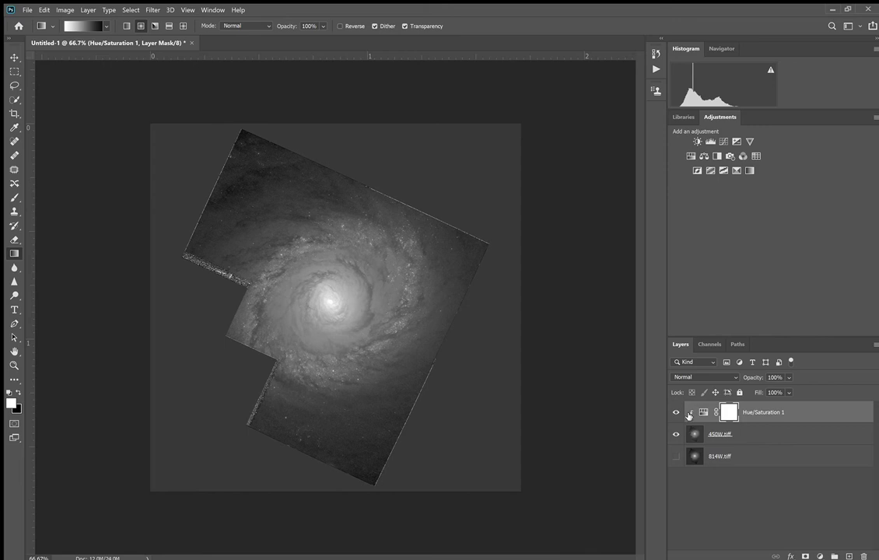
key(ctrl+alt+g)
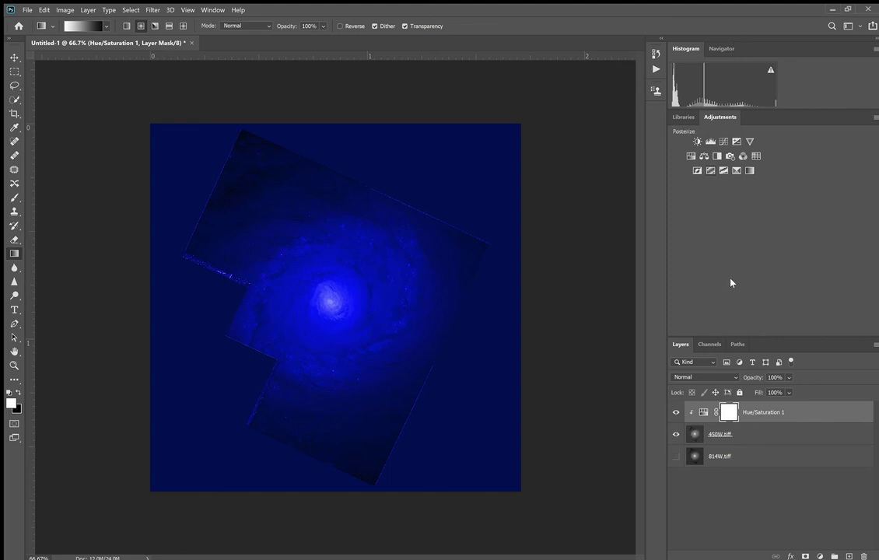
Step: Show 814W.tiff, hide 450W.tiff, and select the 814W.tiff layer
click(675, 457)
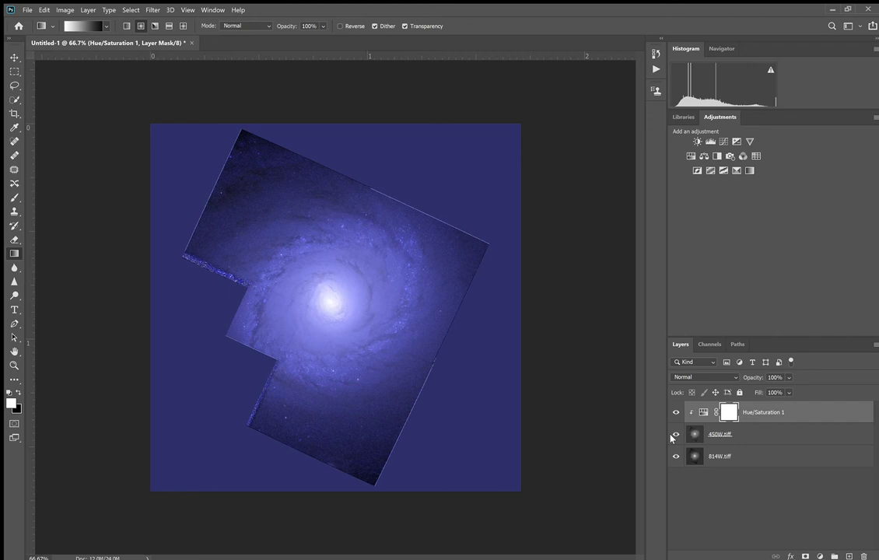
click(673, 433)
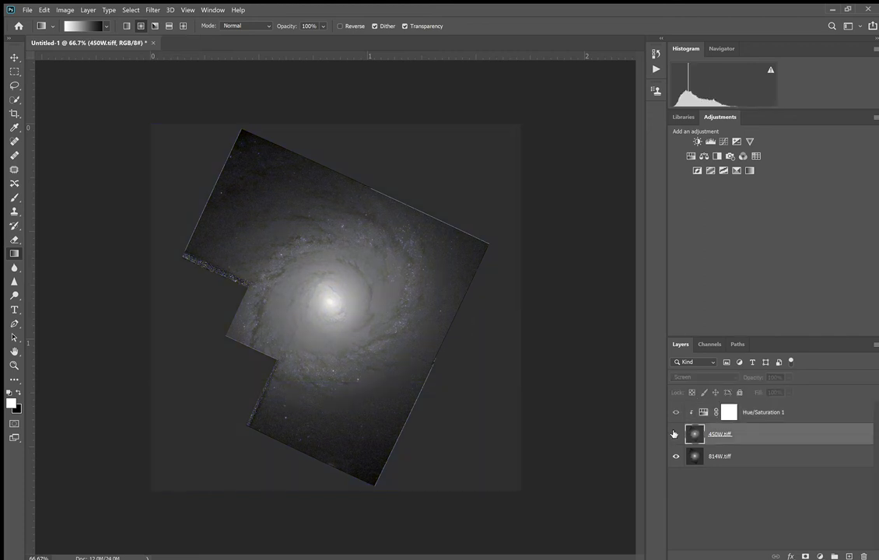
click(760, 464)
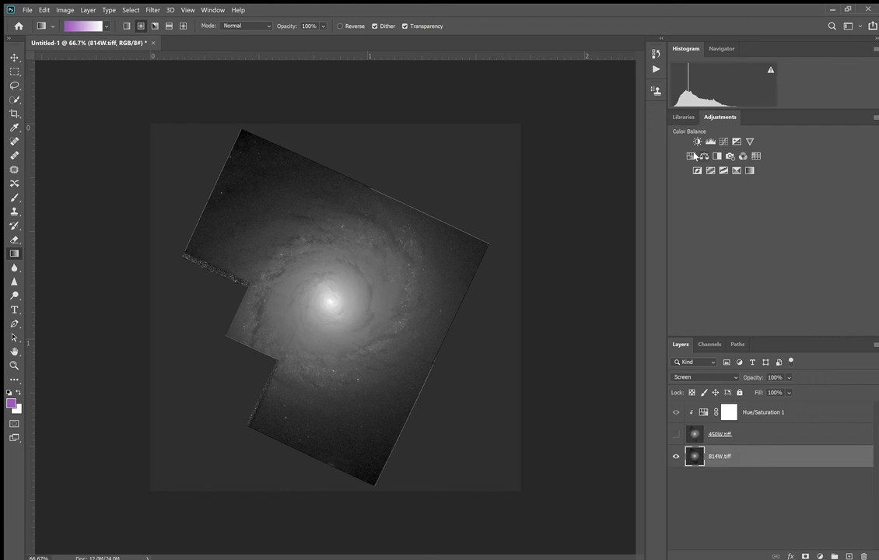
Step: Set 814W.tiff back to Normal and clip a red-colorized Hue/Saturation adjustment to it
key(shift+alt+n)
key(ctrl+alt+u)
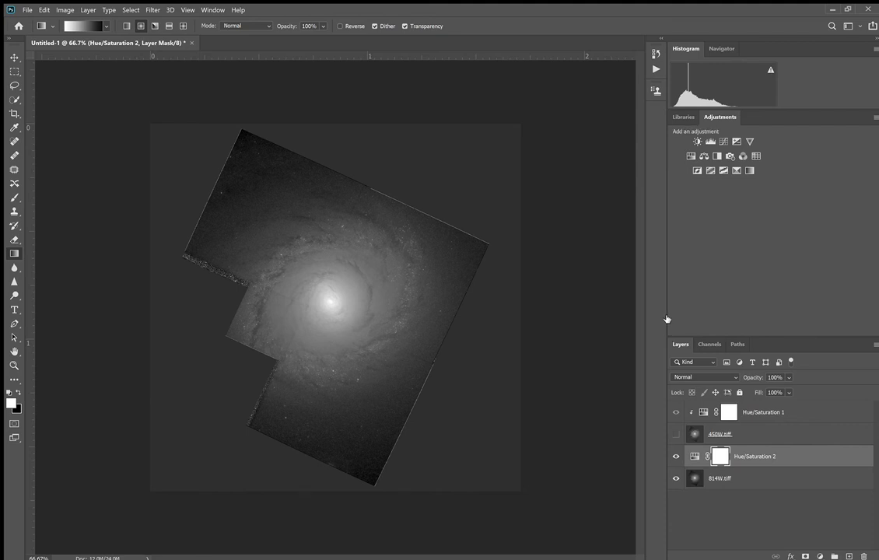
key(ctrl+alt+g)
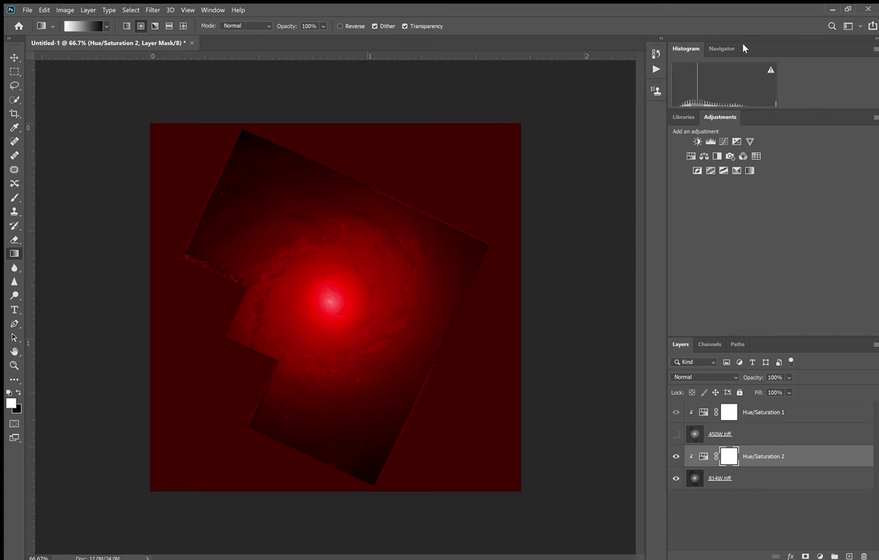
Step: Show 450W.tiff again and step through teal and blue tints, settling on purple
click(676, 434)
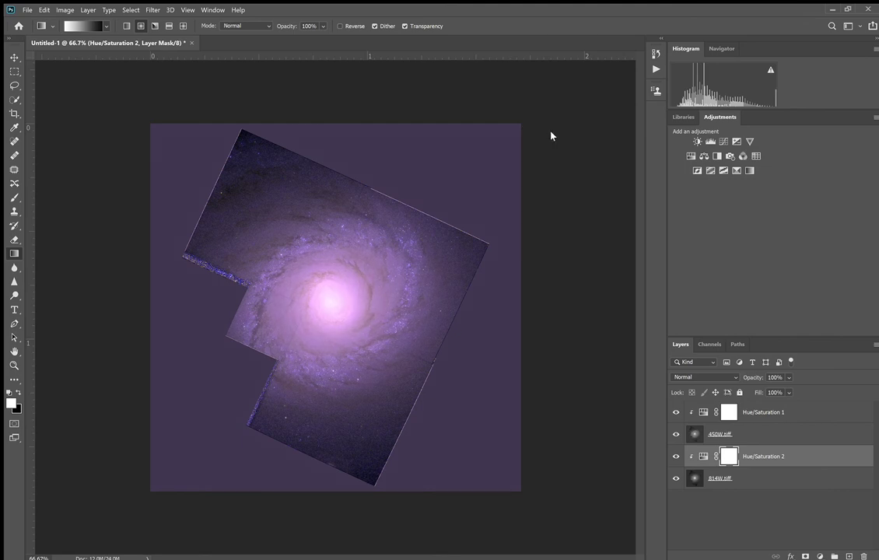
key(ctrl+z)
key(ctrl+z)
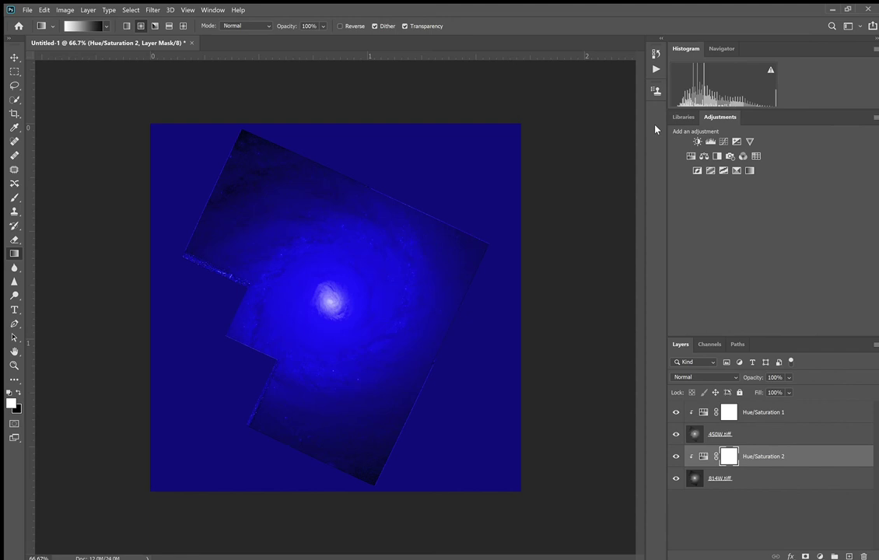
key(ctrl+z)
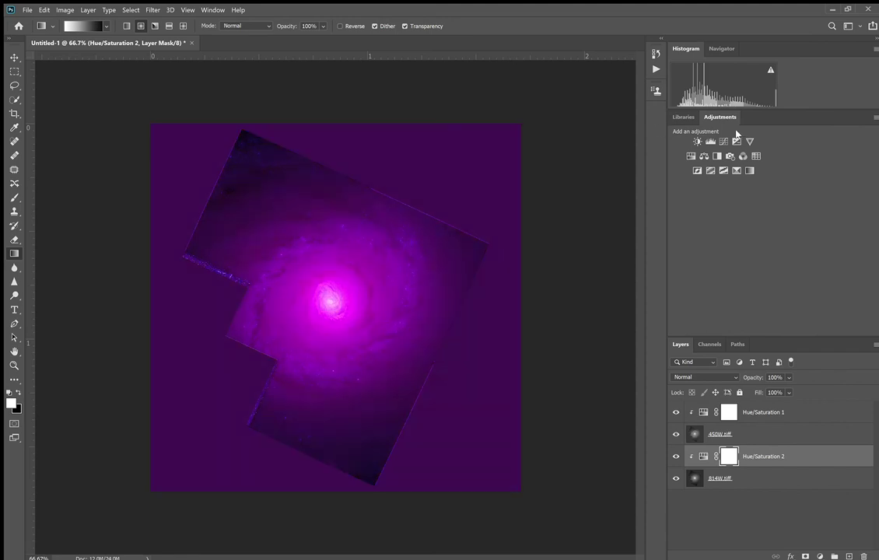
key(ctrl+z)
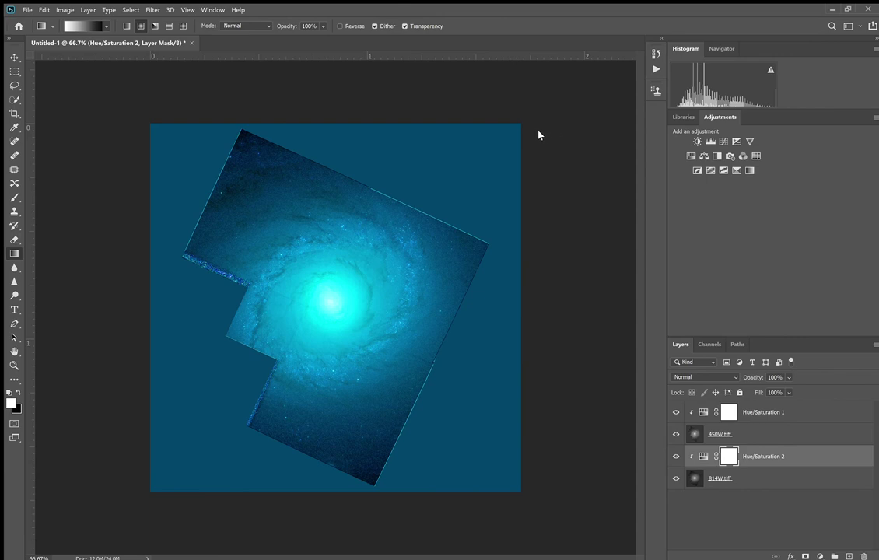
key(ctrl+z)
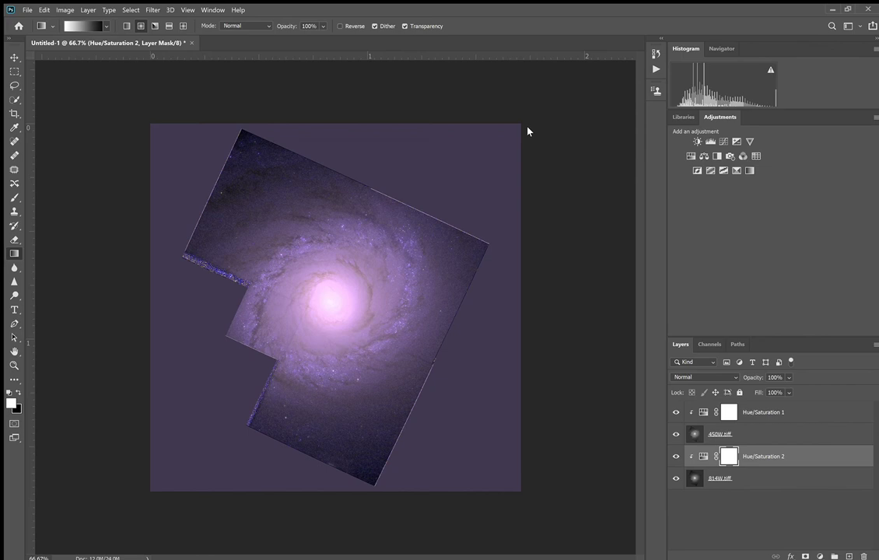
key(ctrl+z)
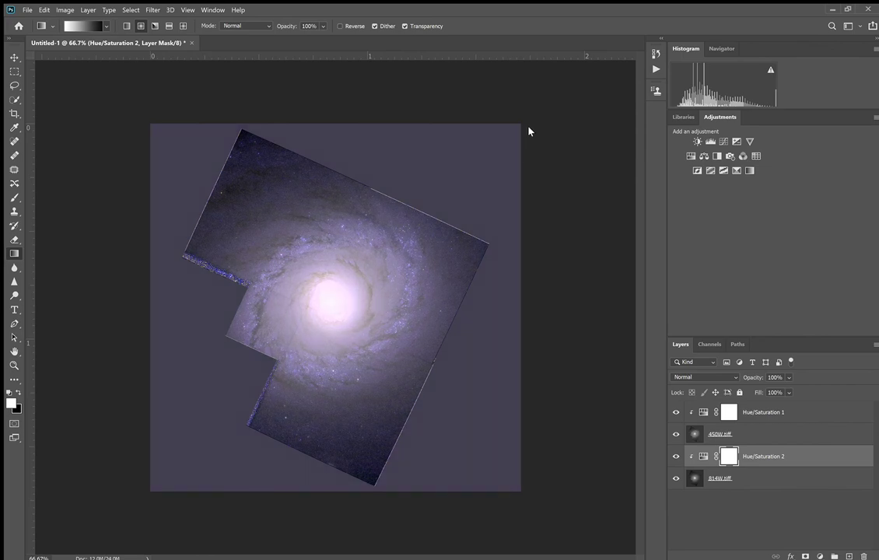
key(ctrl+z)
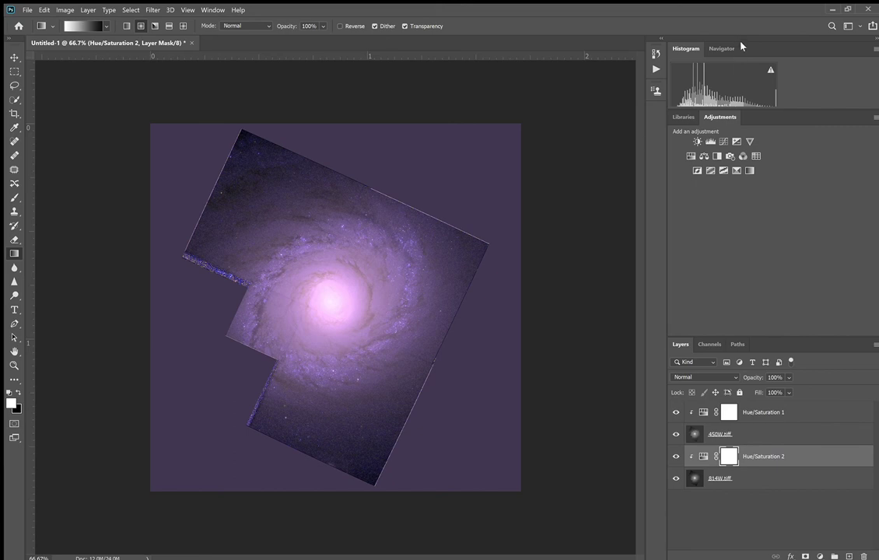
click(775, 420)
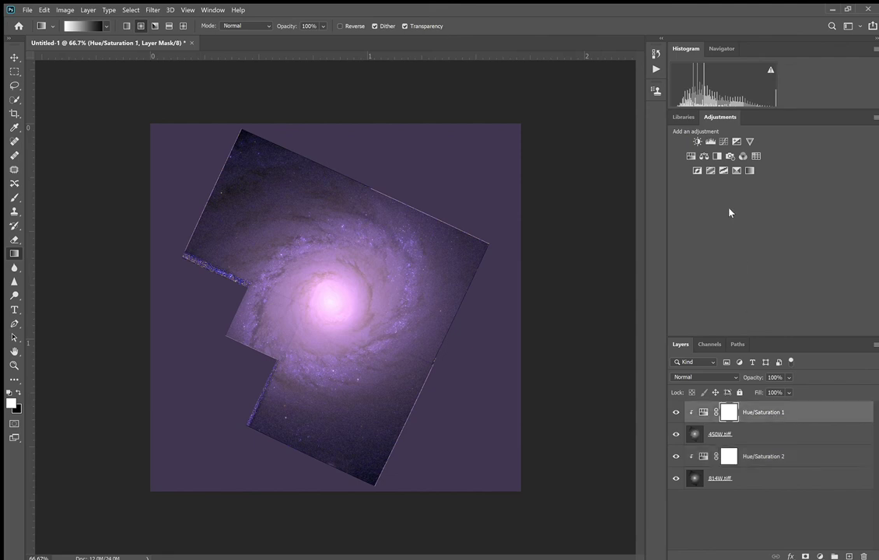
Step: Add a Brightness/Contrast adjustment above Hue/Saturation 1 that slightly darkens the galaxy, then hide 450W.tiff
click(695, 142)
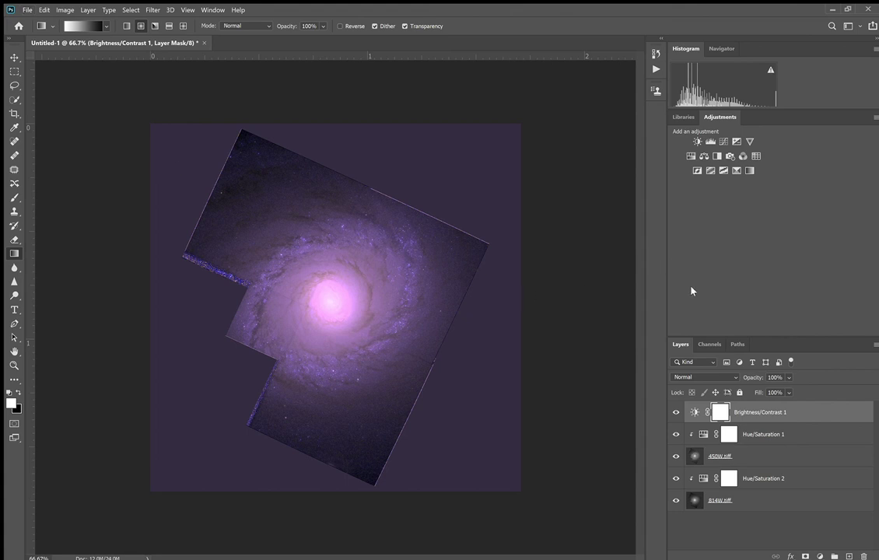
click(677, 458)
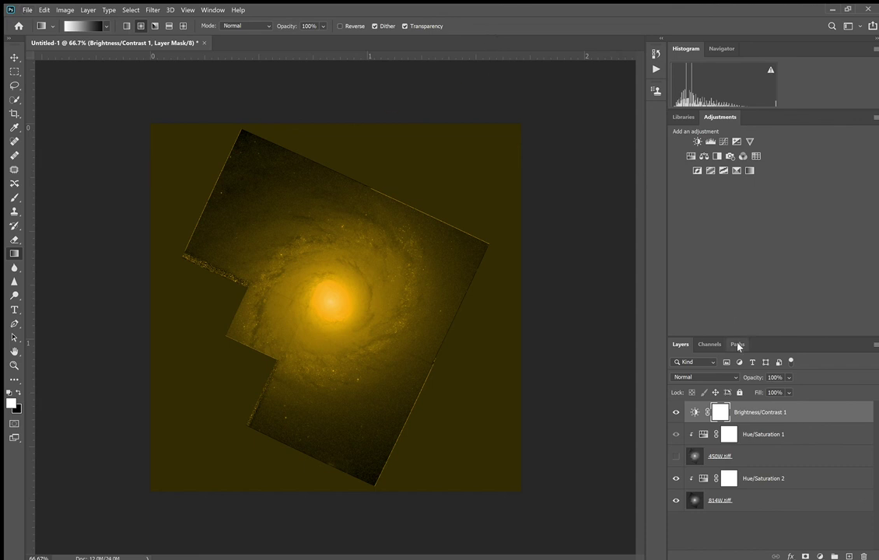
click(677, 458)
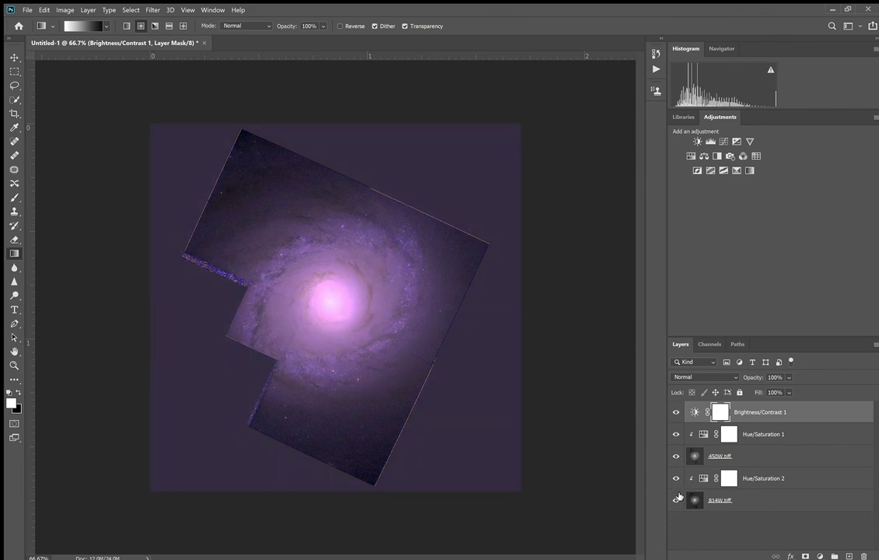
click(676, 501)
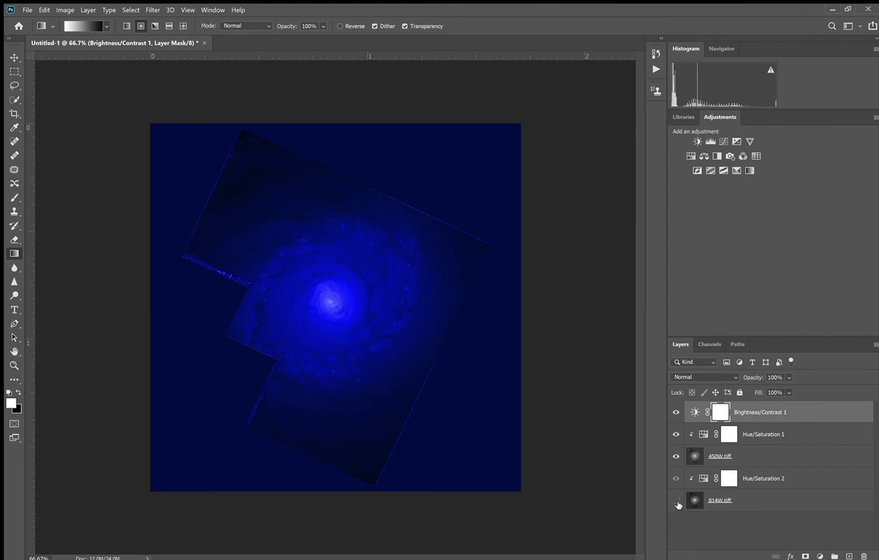
click(676, 501)
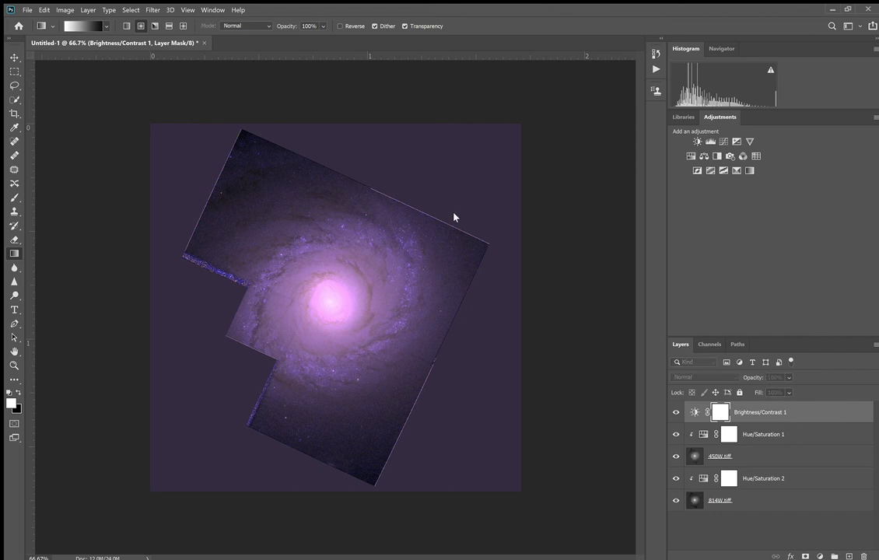
Step: Drag a gradient across the Brightness/Contrast mask so the darkening fades toward the outer arms
drag(454, 217, 454, 217)
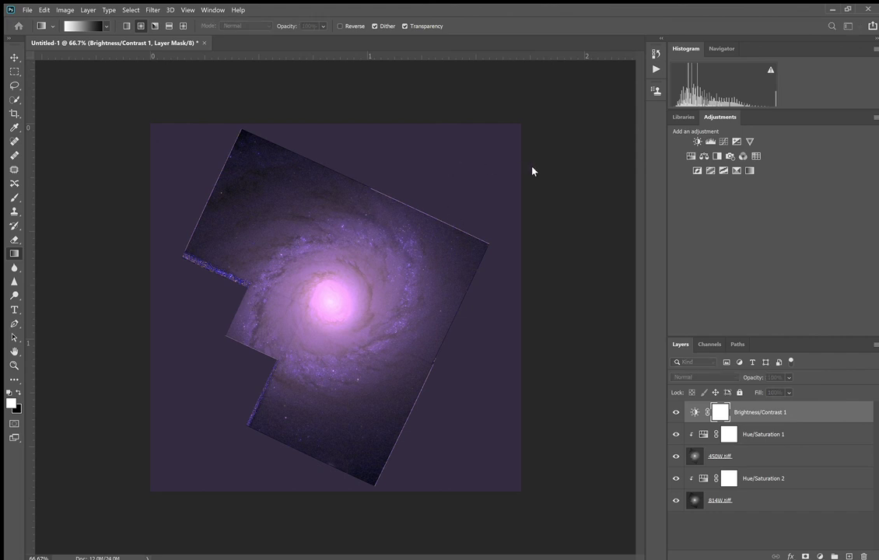
drag(532, 171, 470, 137)
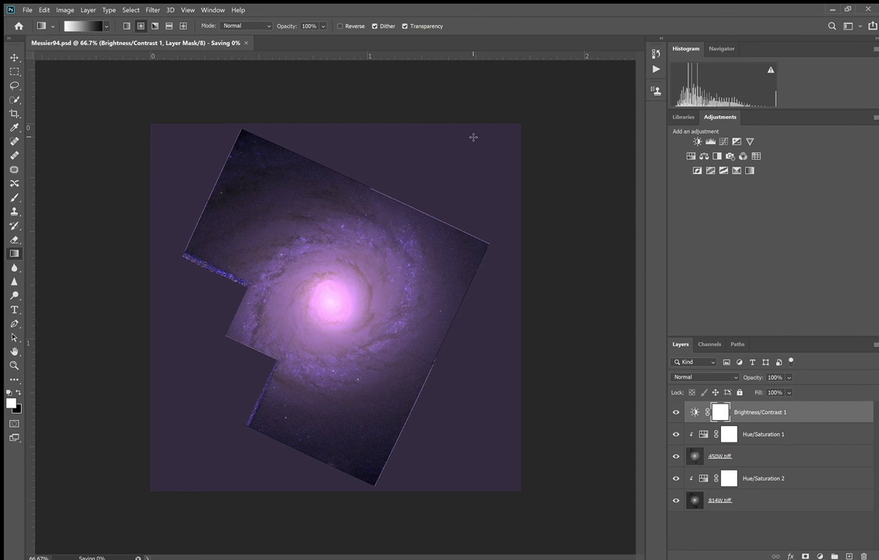